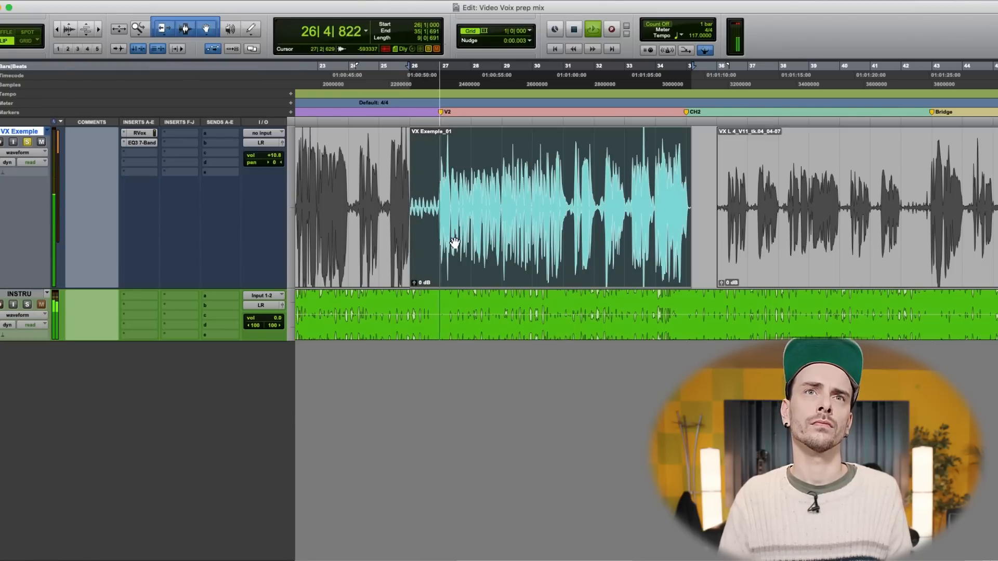
- Examine the noise at the start of the VX Example_01 clip before the V2 marker by replaying it close up
key(space)
key(t)
key(t)
key(t)
scroll(571, 236, right, 5)
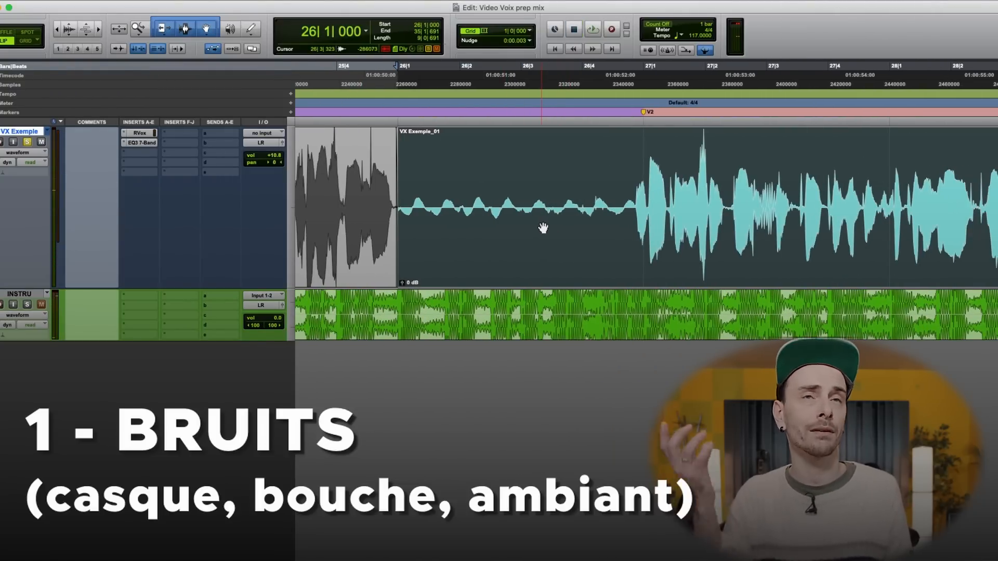
key(space)
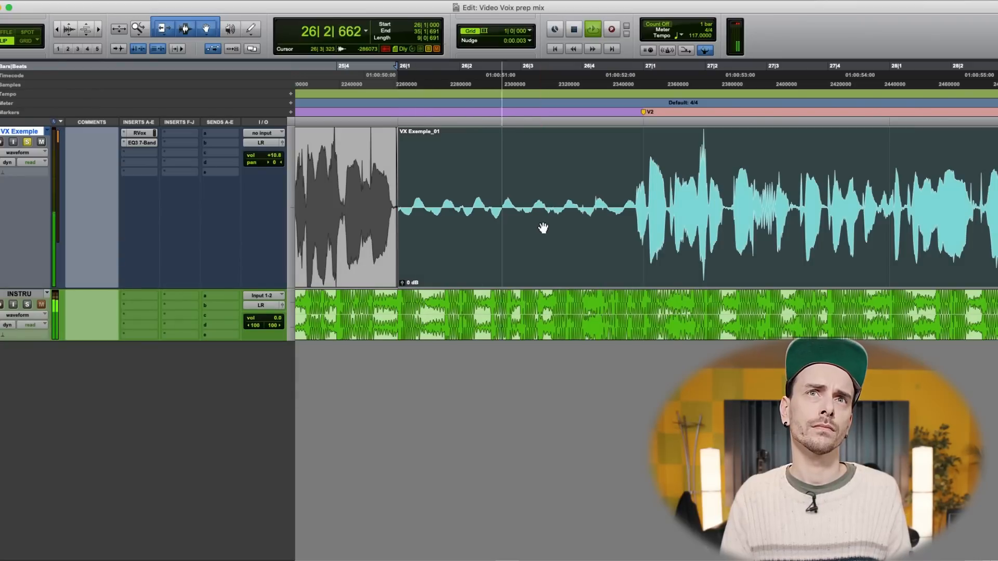
key(space)
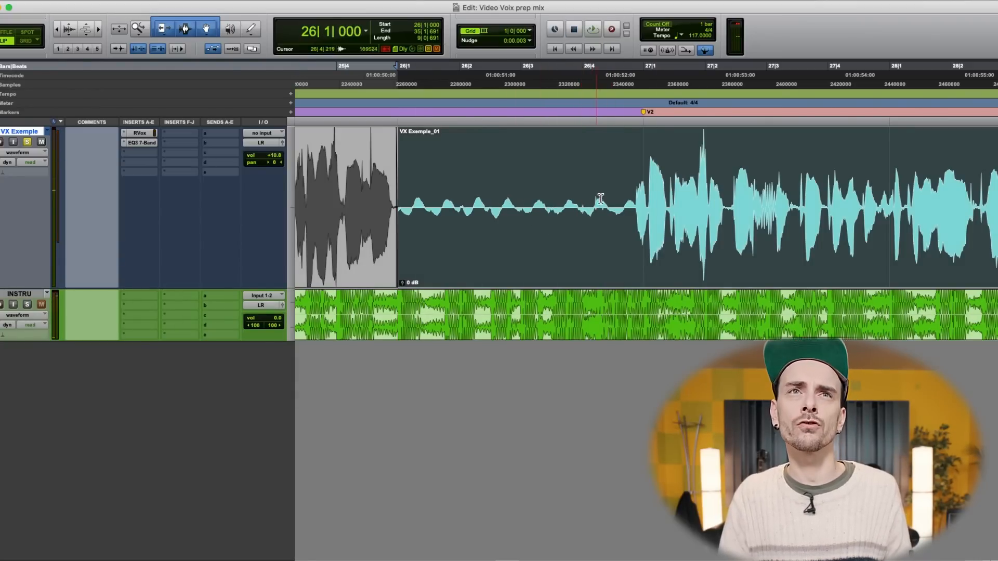
key(space)
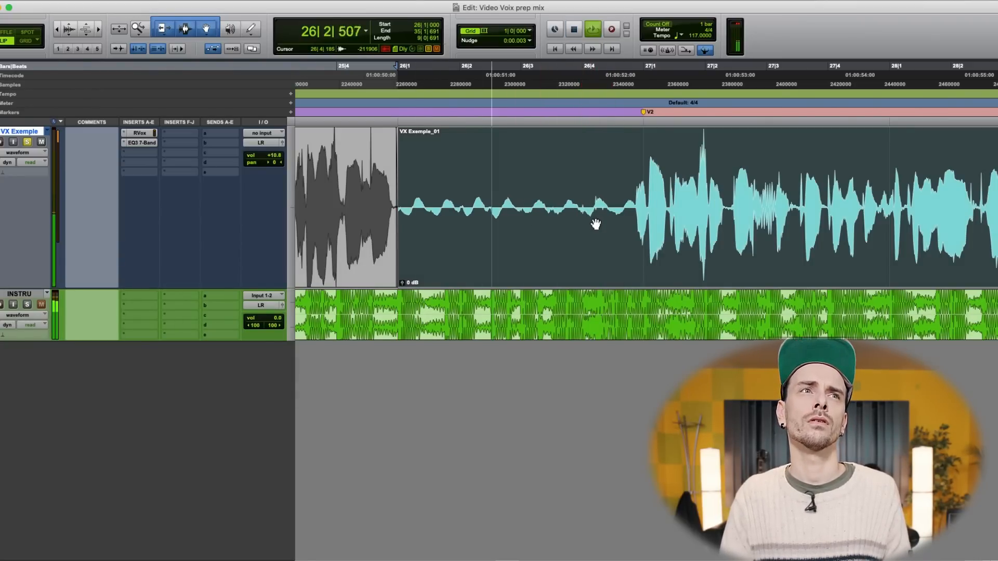
- Split the VX Example_01 clip at about 26|4|566, just before the first word, and delete the noisy part before it
click(610, 196)
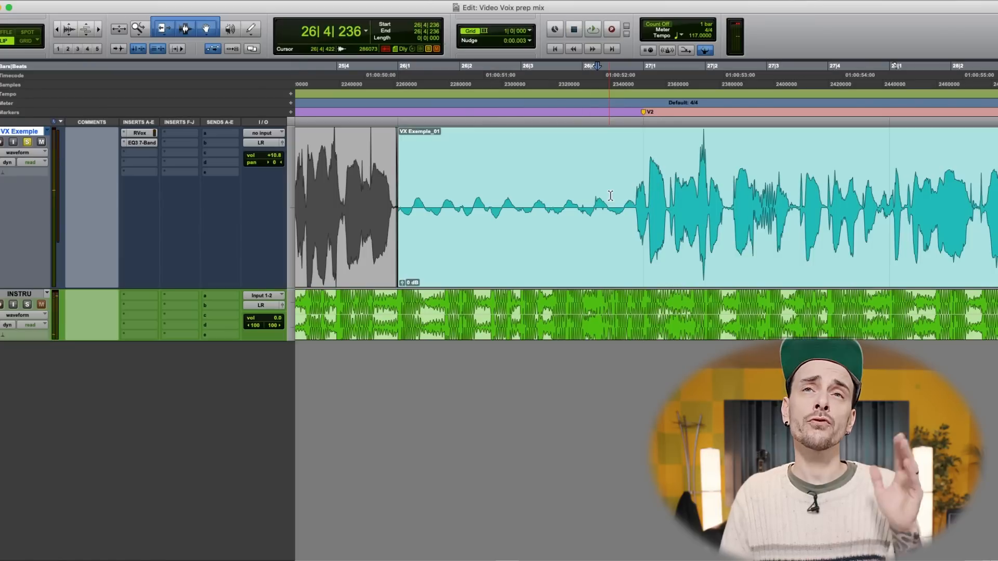
key(super+alt+bracketright)
click(618, 194)
key(super+e)
click(560, 241)
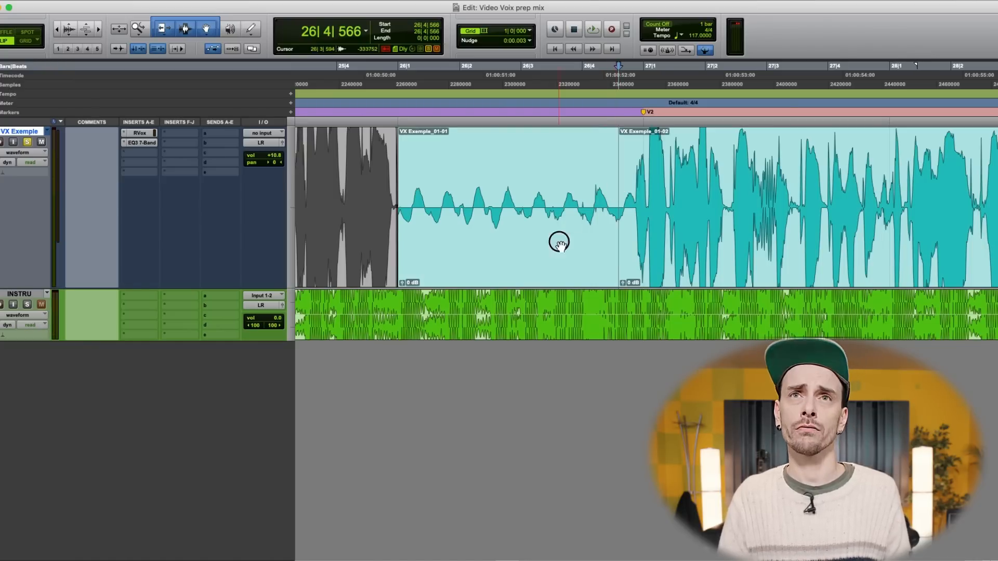
key(Delete)
- Add a short fade-in at the start of the trimmed vocal clip and play the entry into V2
drag(589, 200, 632, 177)
key(Delete)
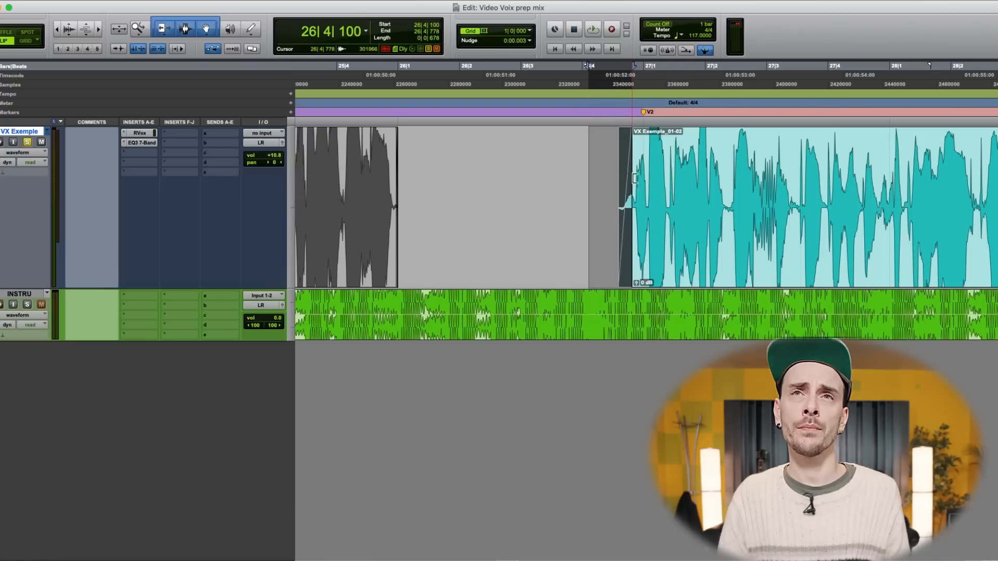
click(464, 174)
key(space)
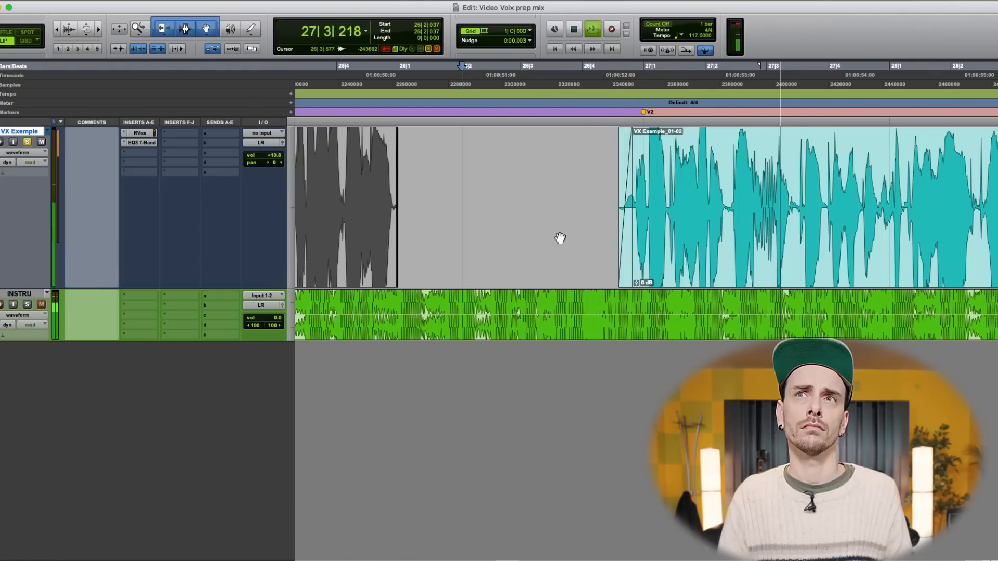
key(space)
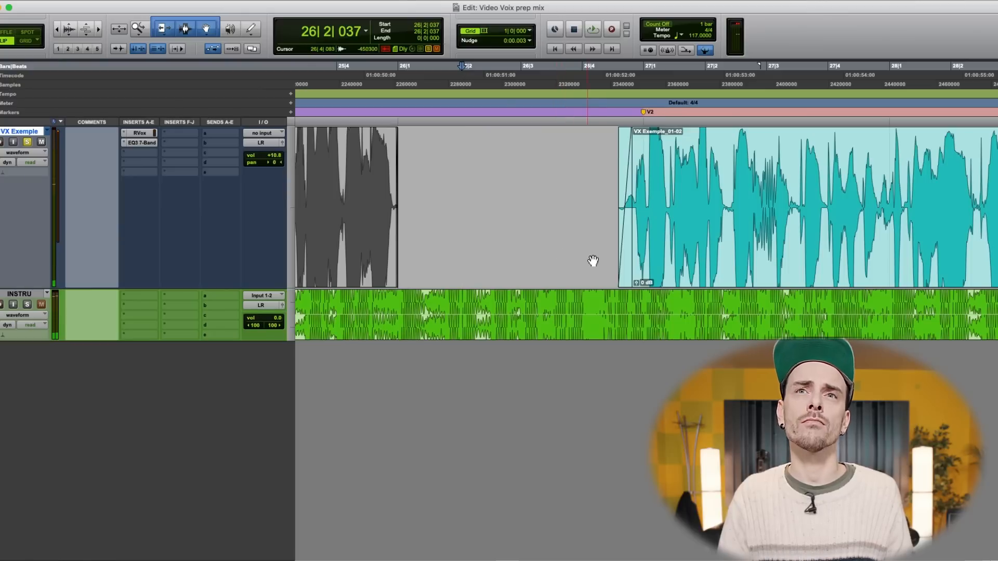
- Extend the start of the vocal clip back to about 26|3|314 and play the entry
drag(625, 283, 537, 281)
key(space)
key(space)
- Split the vocal clip at about 26|4|221, on the noise peak, and delete the part before the split
click(603, 195)
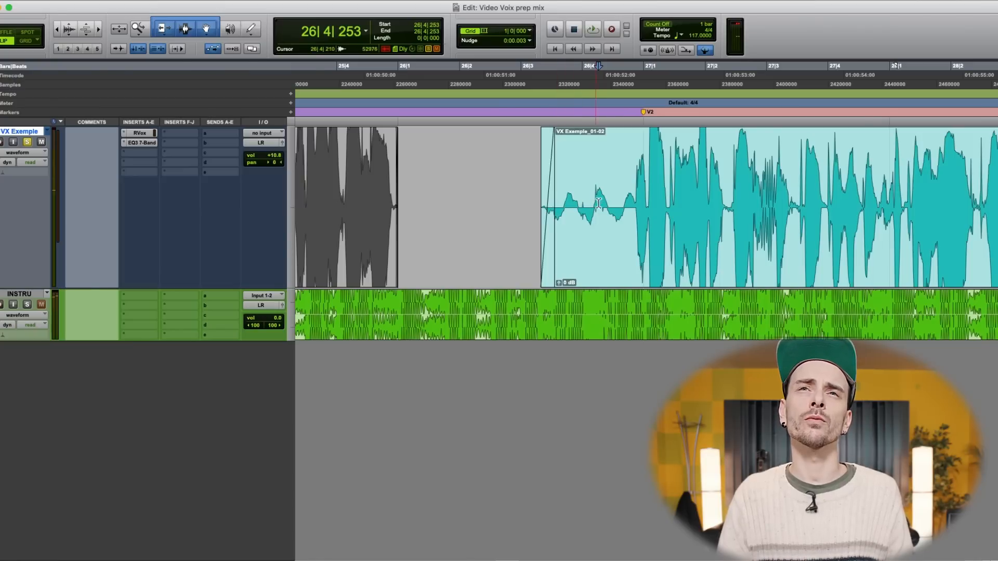
scroll(621, 220, right, 3)
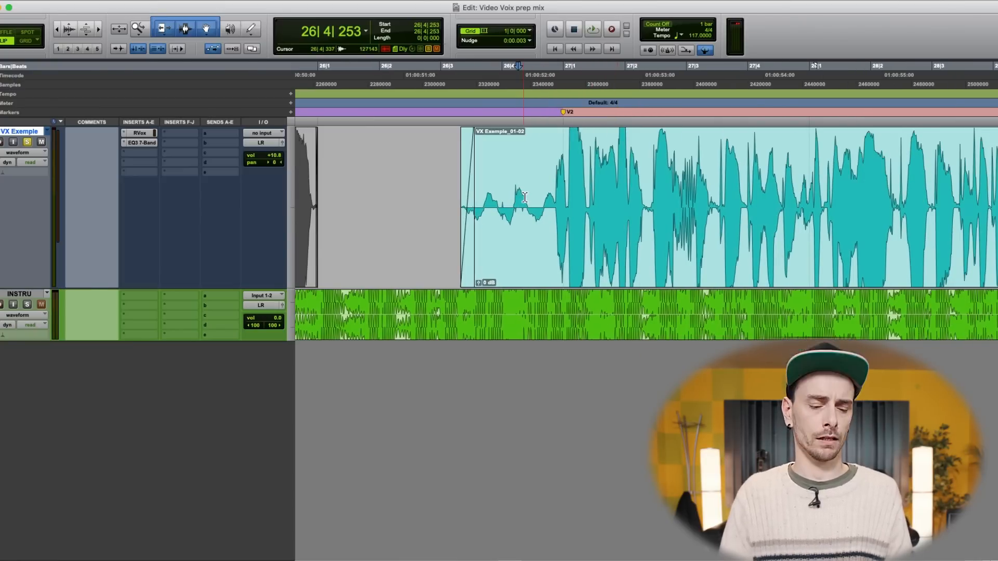
key(t)
key(t)
scroll(670, 214, right, 3)
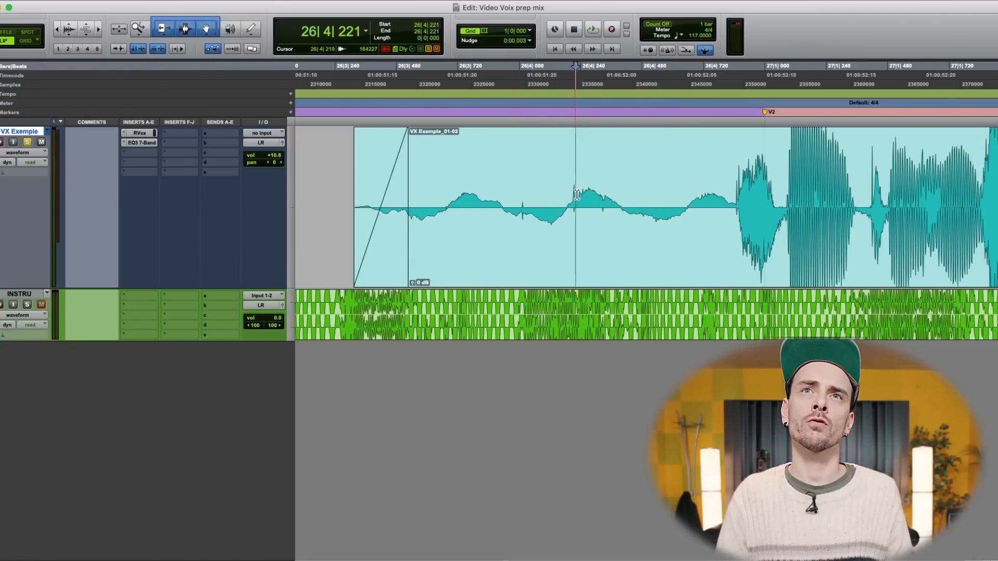
click(544, 255)
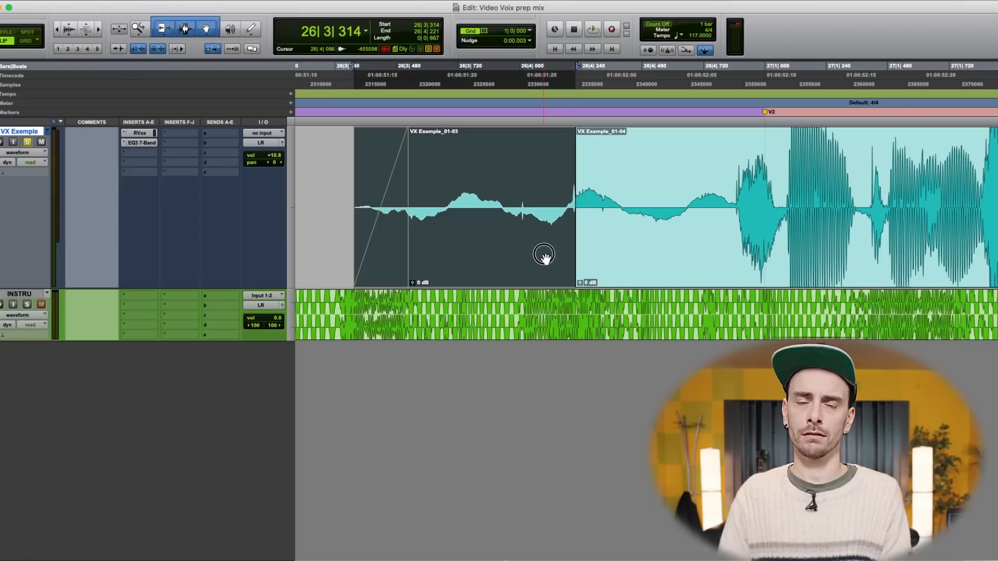
key(Delete)
- Fade in the new clip start ahead of the first word of V2 and play the vocal entry
drag(564, 170, 663, 175)
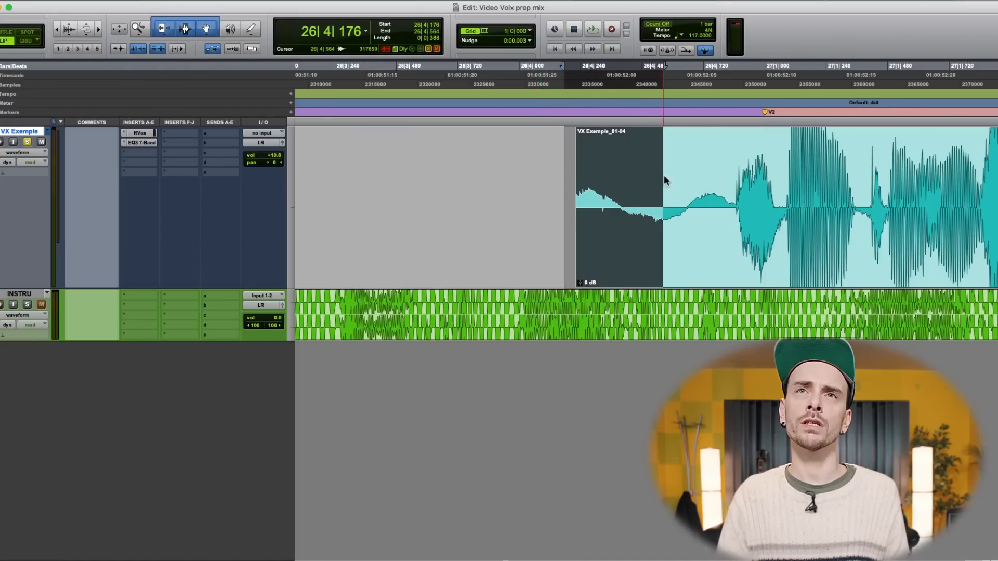
key(f)
key(r)
key(r)
key(r)
click(581, 178)
key(space)
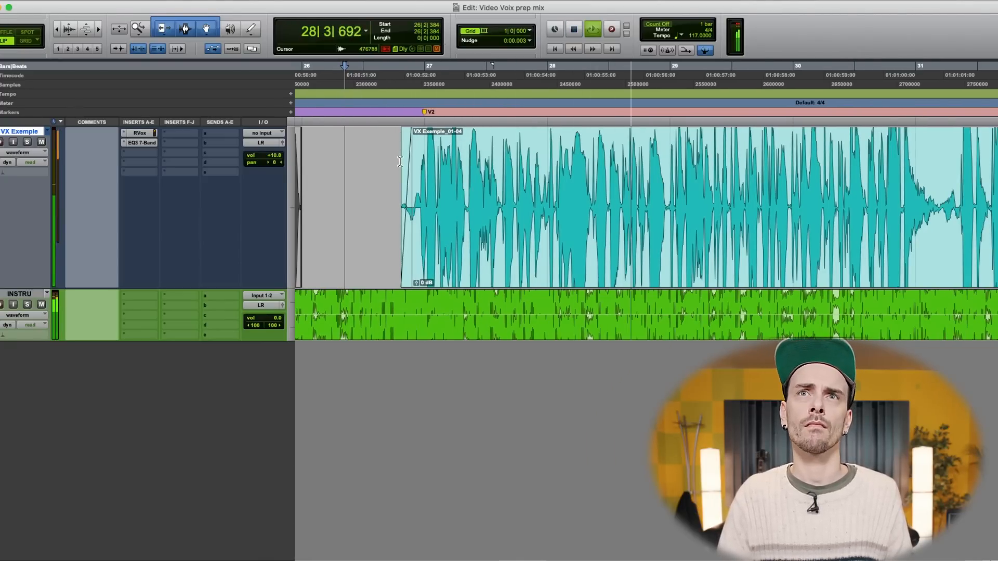
key(space)
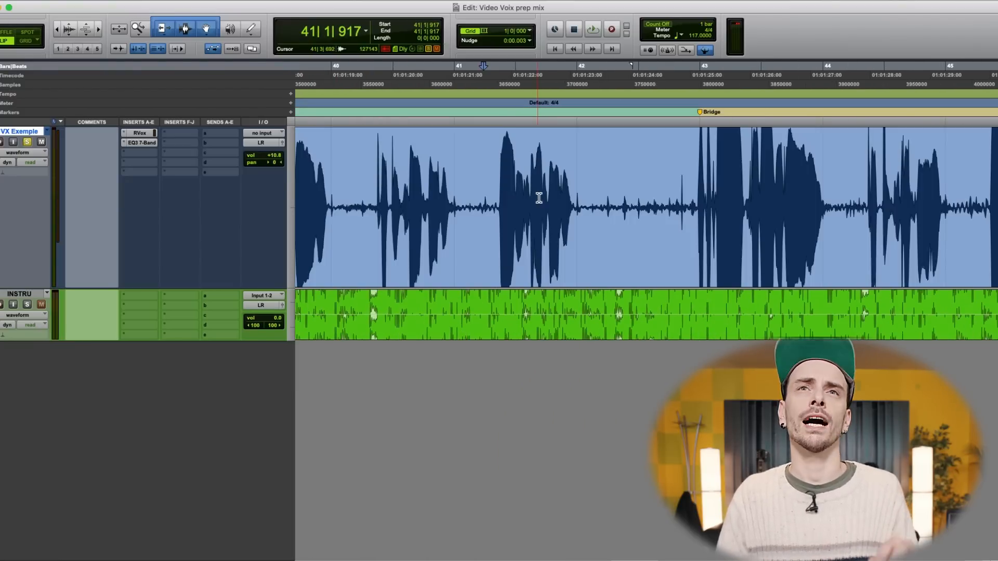
- Play the vocal before the Bridge, delete the noise between bar 42 and the next phrase, and fade in the following clip
scroll(539, 198, right, 3)
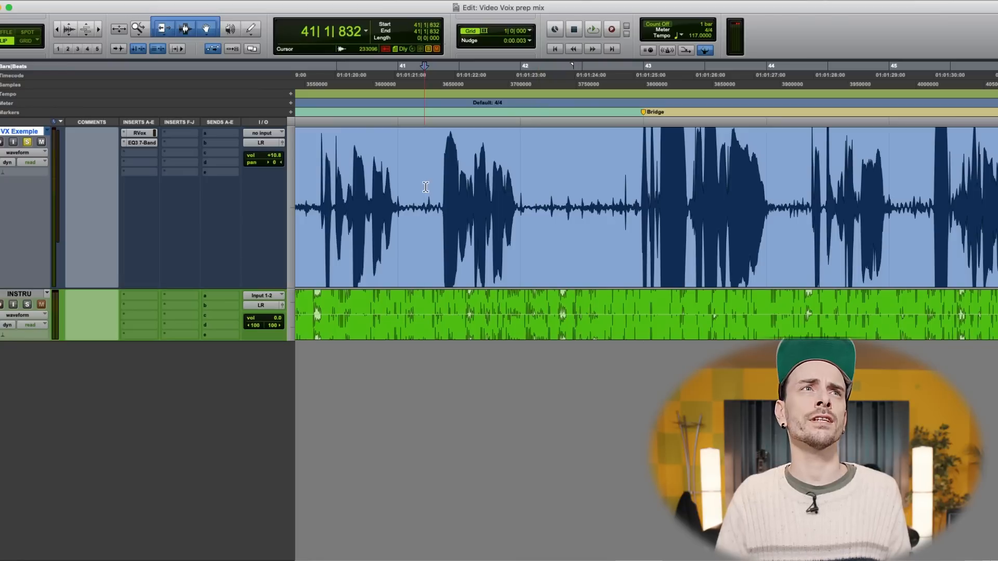
key(space)
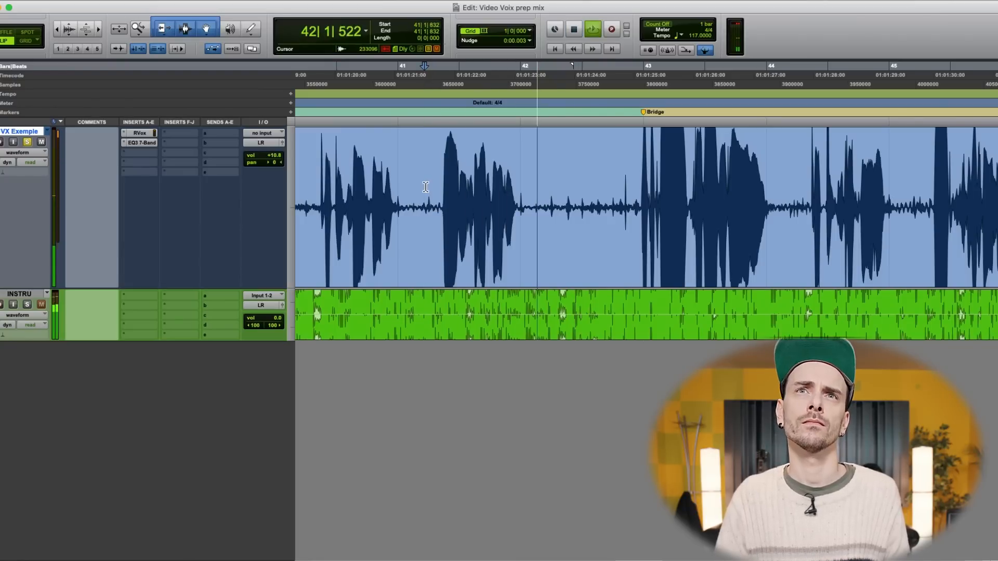
key(space)
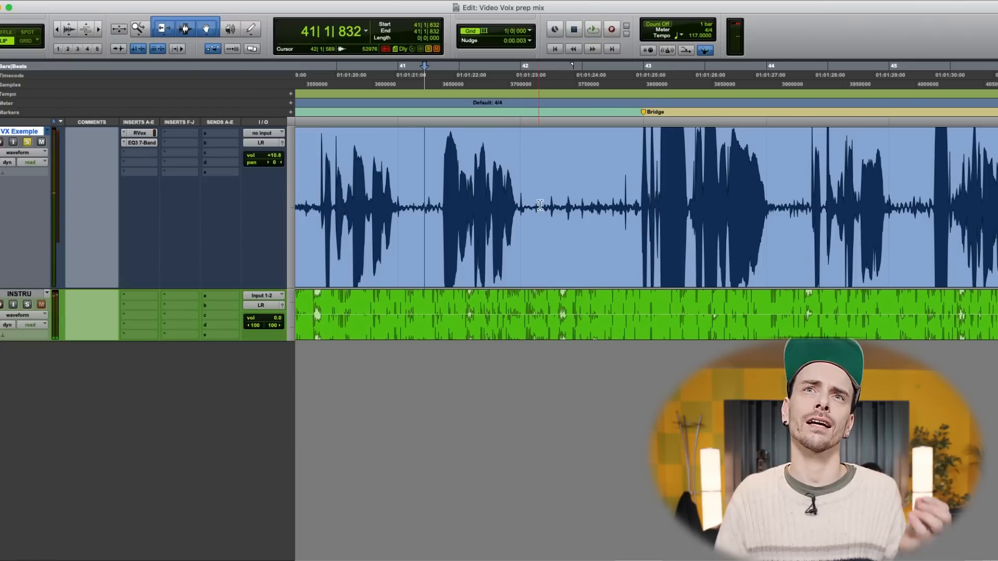
drag(519, 197, 637, 192)
key(Delete)
key(ctrl+super+f)
- Add a fade-out at the end of the phrase before the silent gap at bar 42 and play it
drag(572, 197, 516, 199)
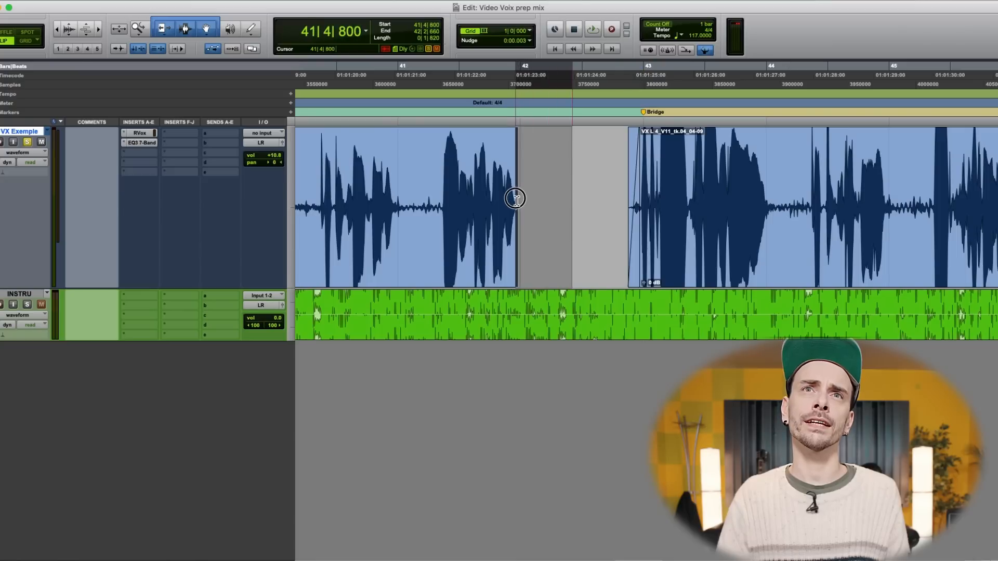
click(460, 177)
key(space)
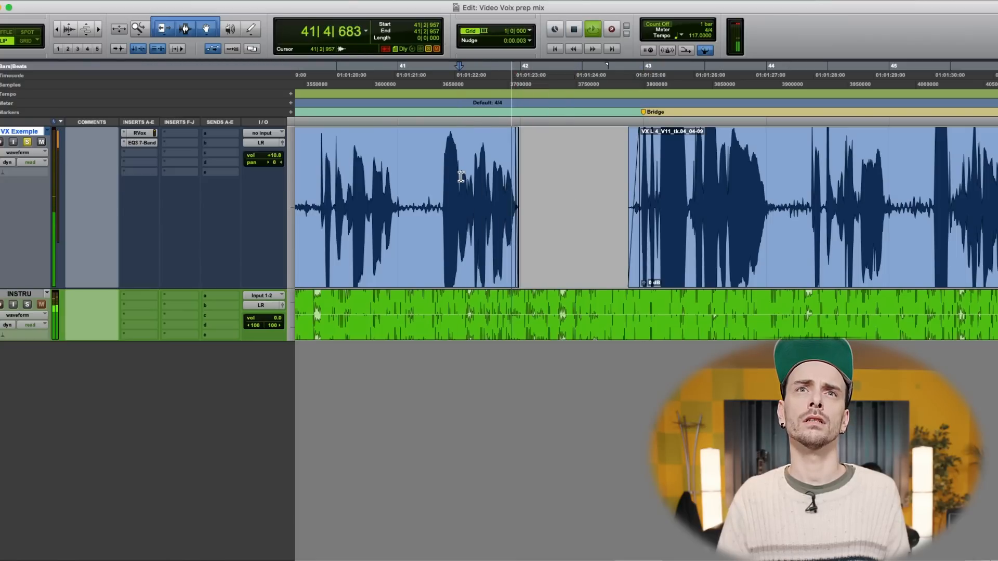
- Move the fade-out before the gap at bar 42 slightly later and play the phrase ending
click(530, 215)
key(t)
key(t)
drag(592, 273, 619, 273)
key(r)
key(r)
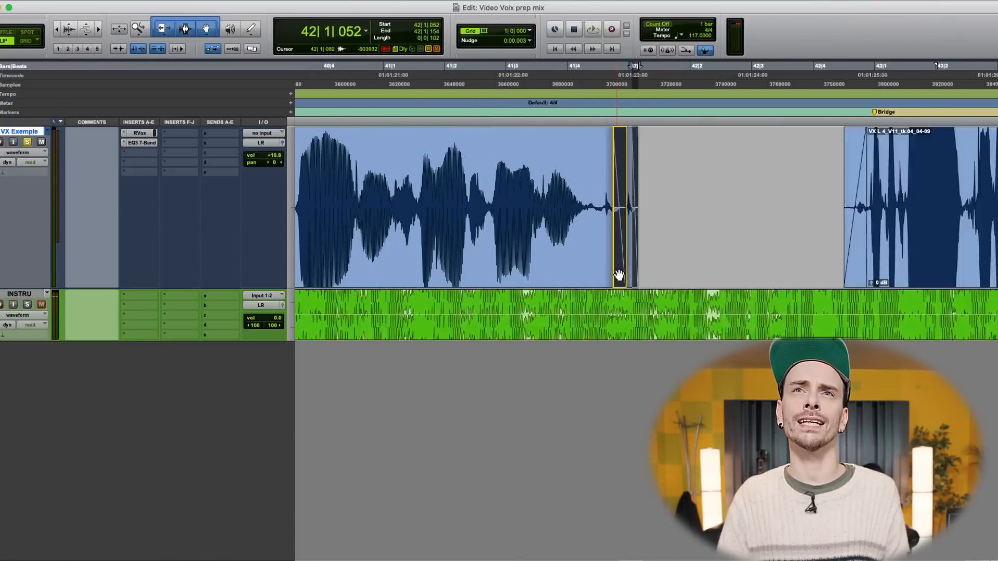
click(577, 164)
key(space)
scroll(601, 200, right, 3)
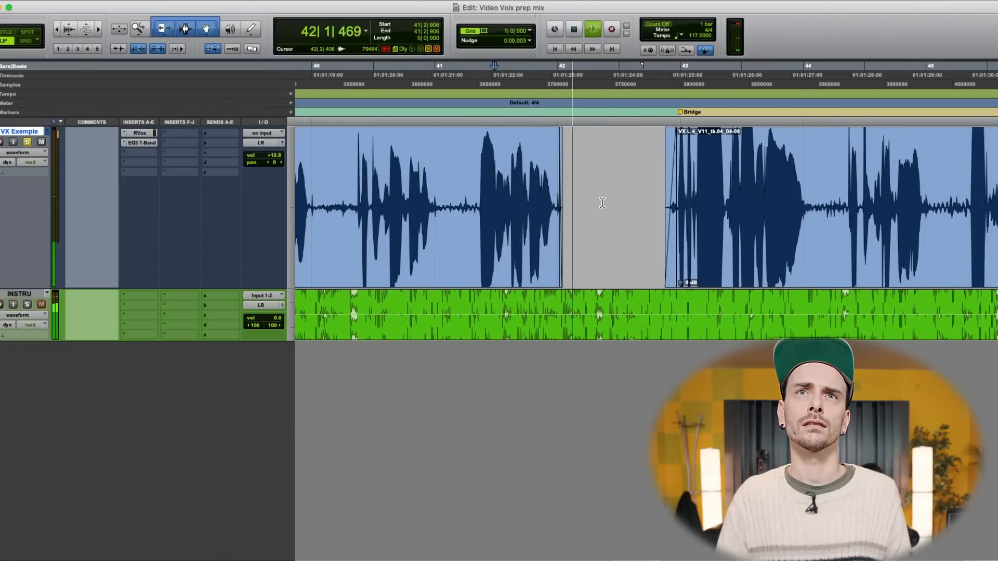
key(space)
- Move the fade-out before the gap back closer to the last word and play from 41|3|040
key(t)
key(t)
key(t)
scroll(600, 249, right, 12)
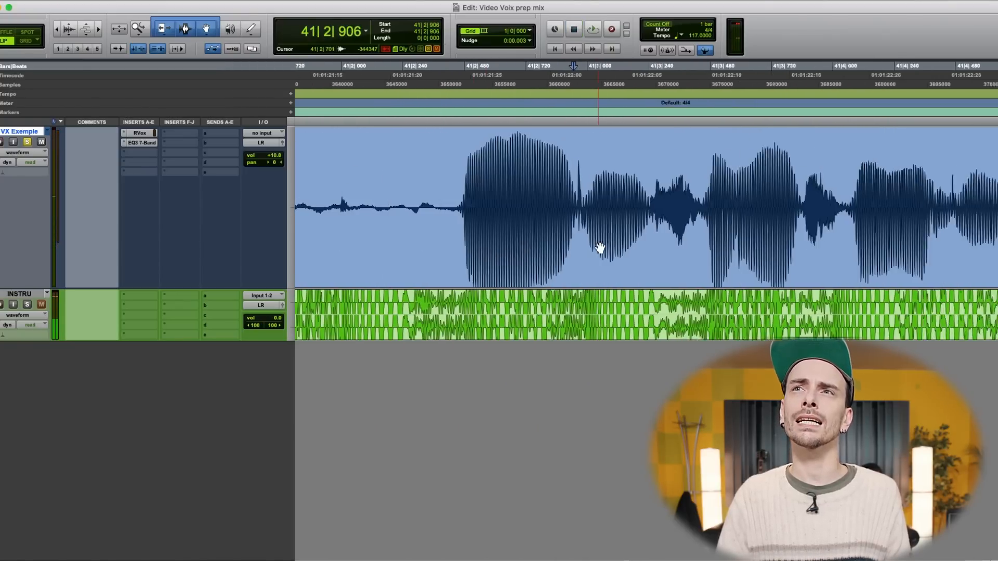
drag(764, 276, 742, 282)
key(r)
key(r)
click(553, 144)
key(space)
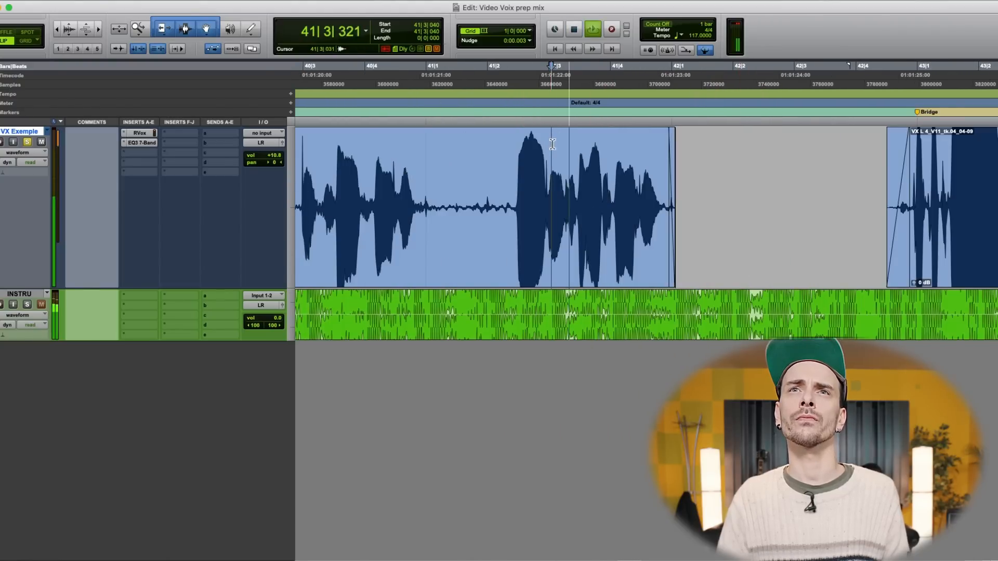
key(space)
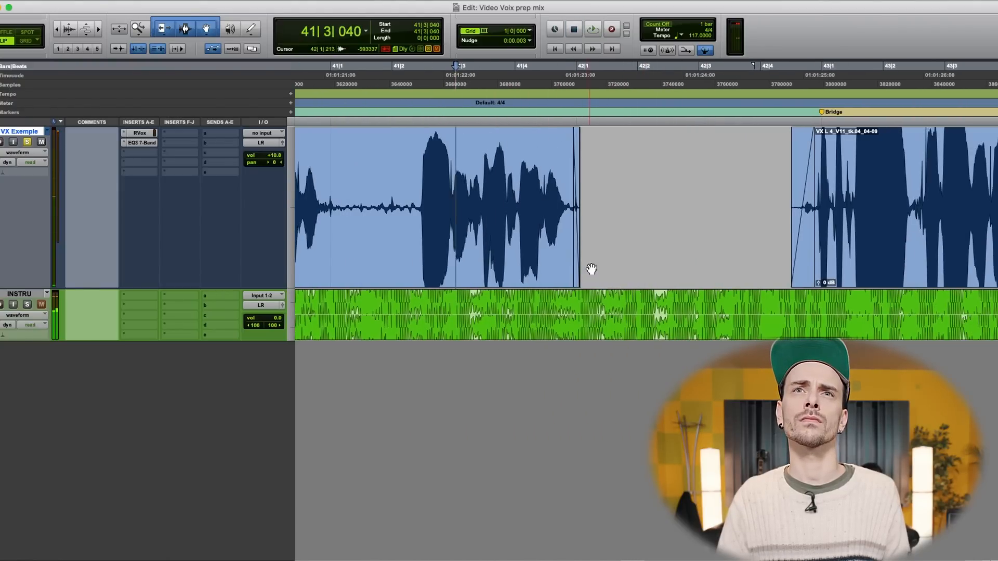
- Nudge the phrase's closing fade-out a little earlier still and play the transition into the Bridge
key(t)
key(t)
scroll(822, 260, right, 5)
drag(871, 272, 860, 277)
key(r)
click(558, 171)
key(space)
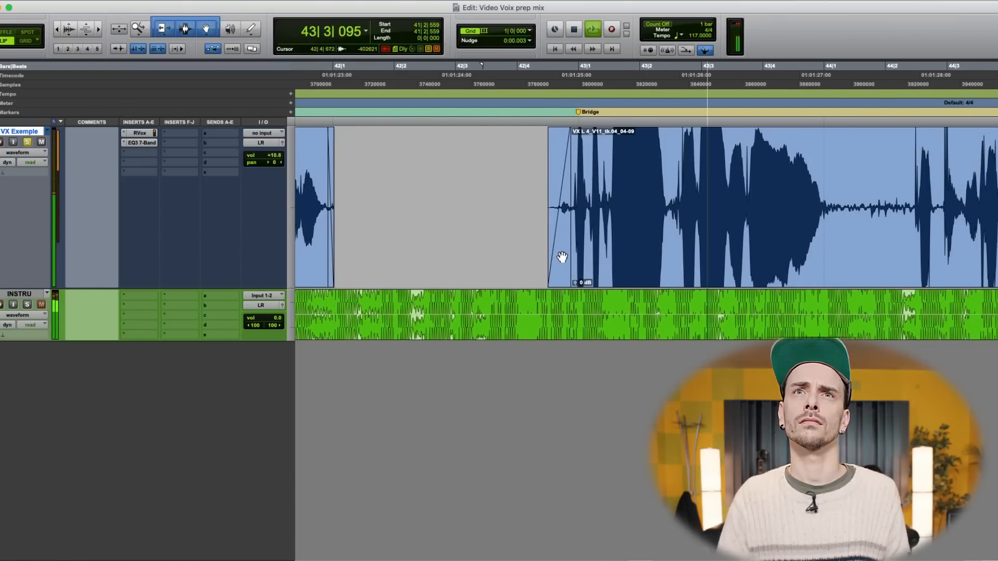
key(space)
- Restore the noise between the two vocal clips before the Bridge and play from 41|2|381 for comparison
key(r)
key(r)
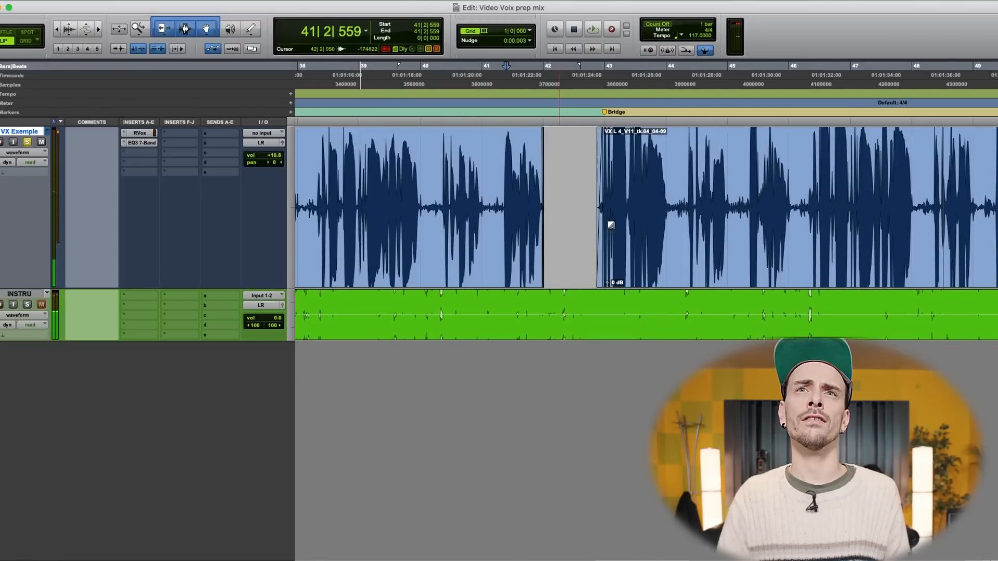
click(587, 199)
key(t)
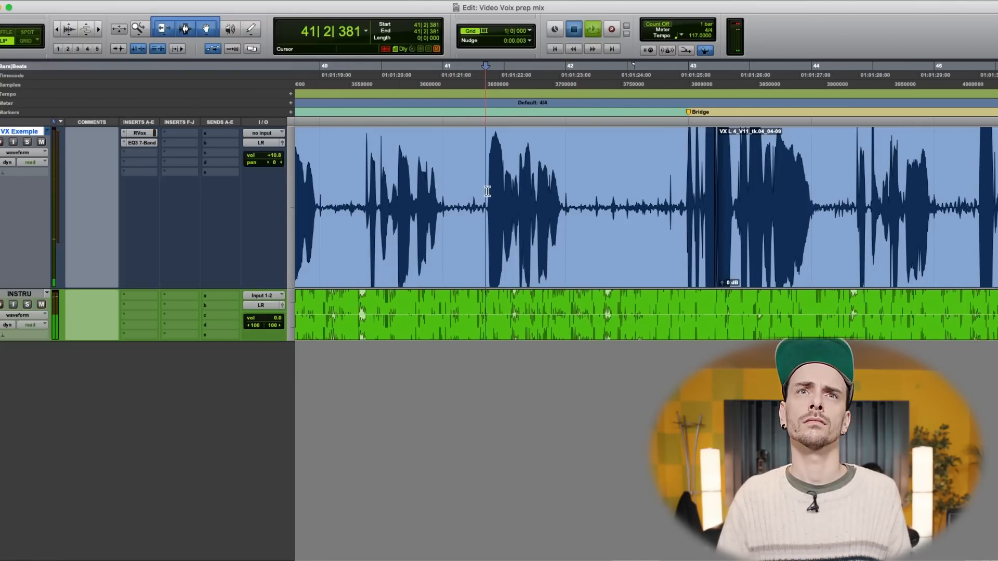
key(space)
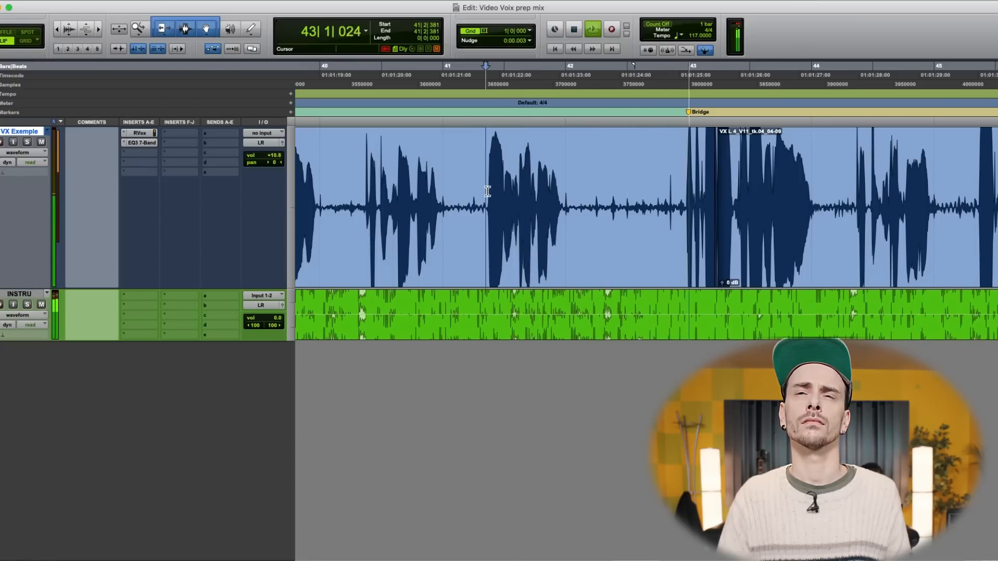
key(space)
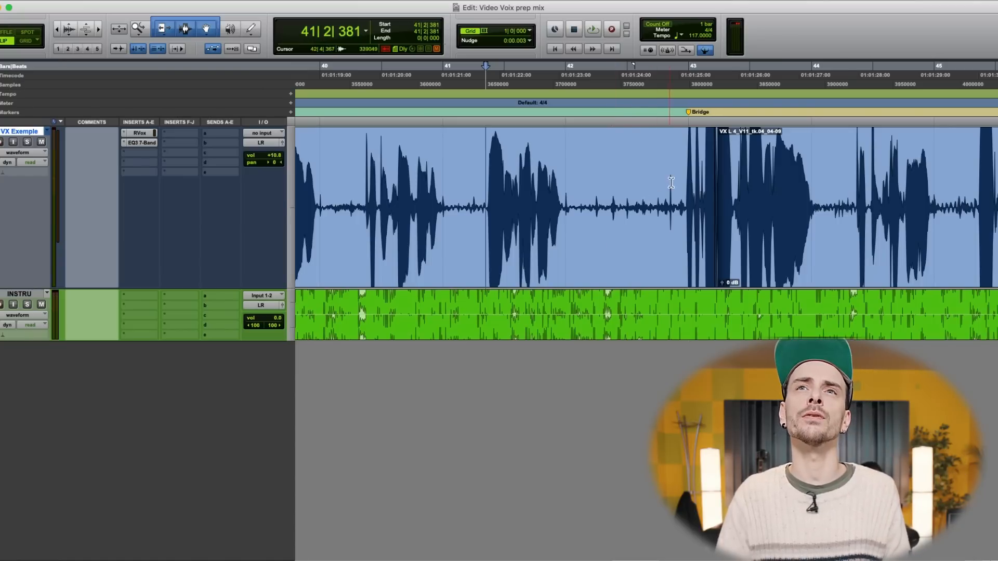
- Play the transition into the Bridge again with the noisy gap removed
key(space)
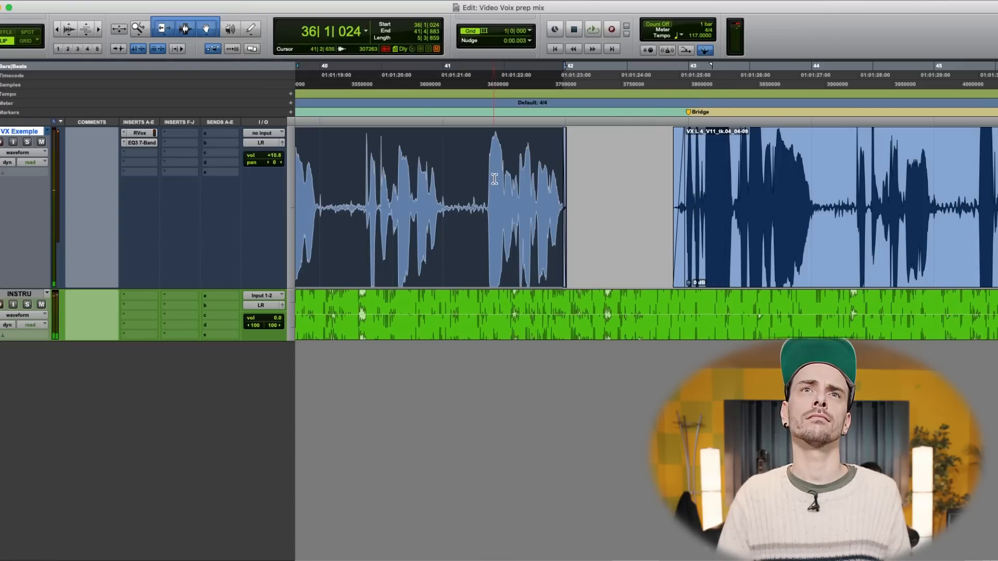
click(485, 179)
key(space)
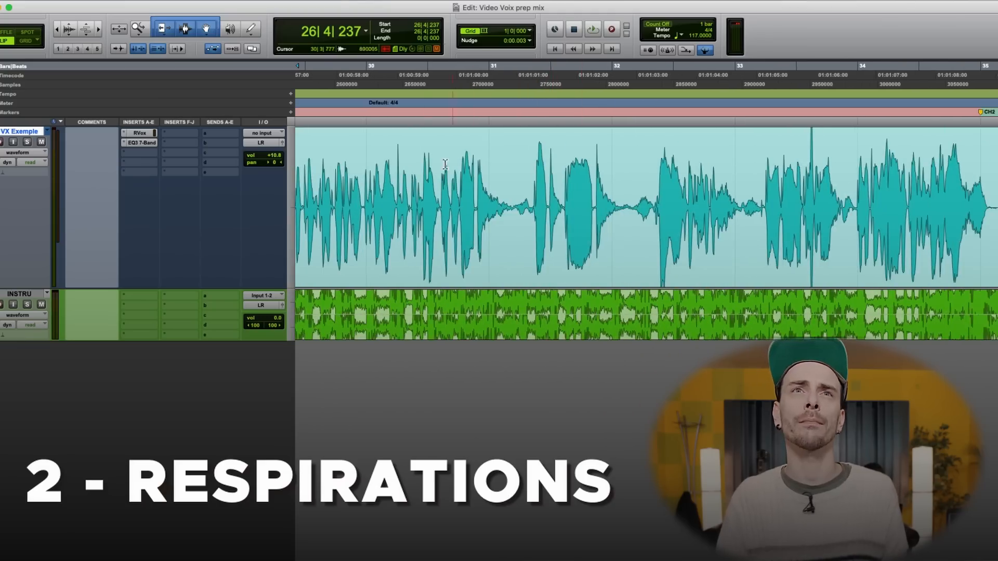
- Play the vocal from 30|2|246, then play again from the gap at 32|1|628 to hear the breaths between phrases
click(404, 171)
key(space)
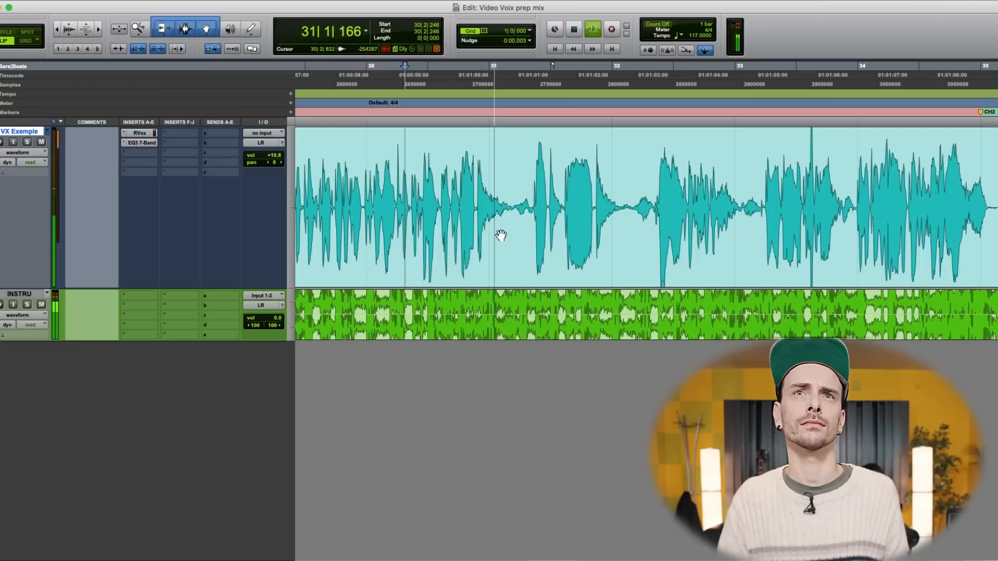
scroll(507, 238, right, 2)
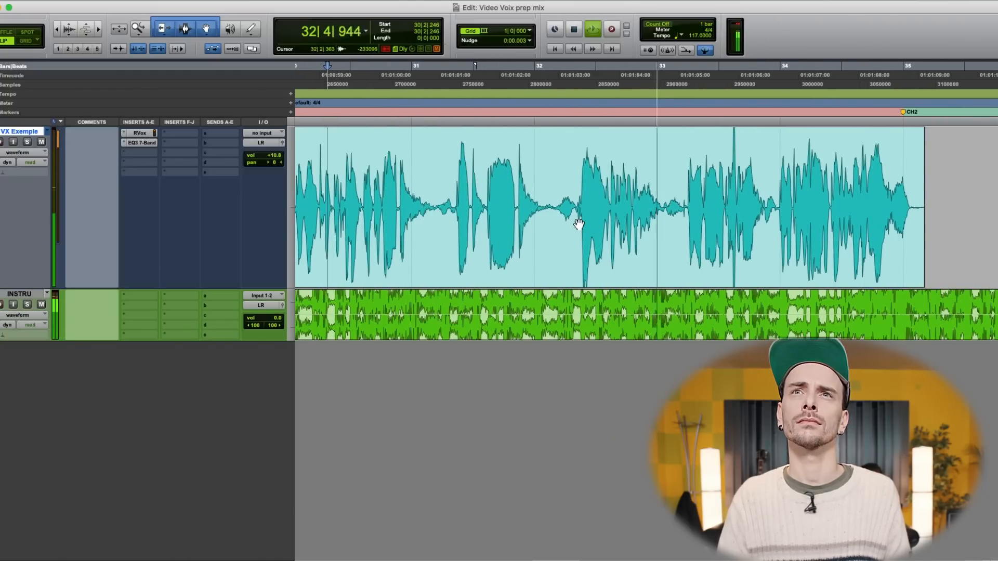
key(space)
click(554, 194)
key(space)
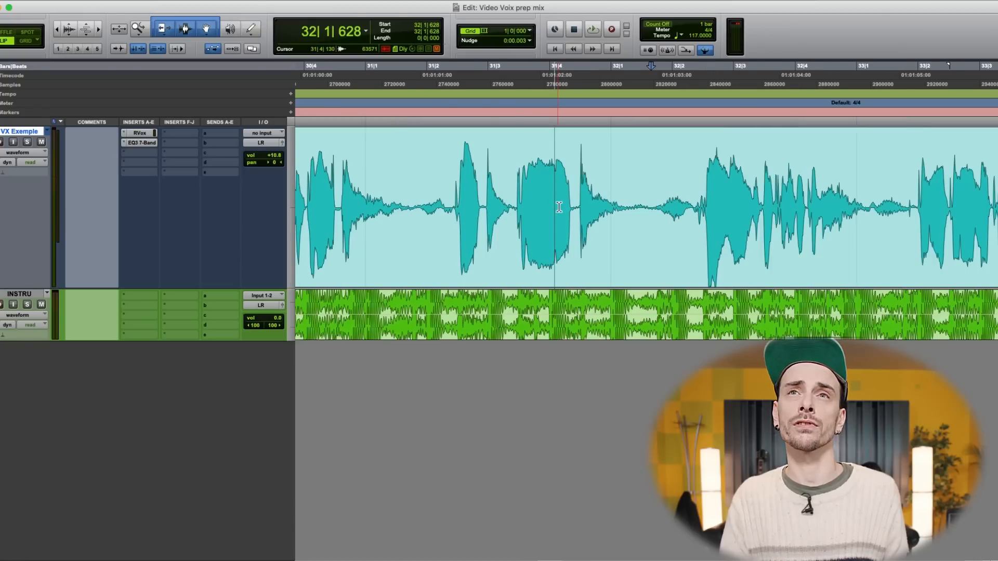
- Examine the waveform of the breath just after bar 32 and its spacing from the surrounding words
key(super+bracketright)
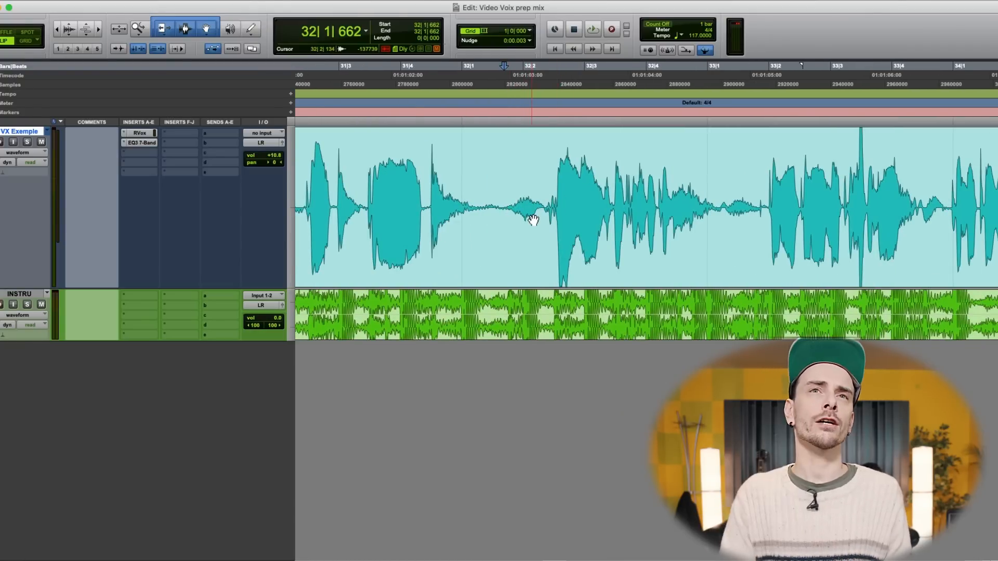
key(super+bracketright)
scroll(534, 219, right, 5)
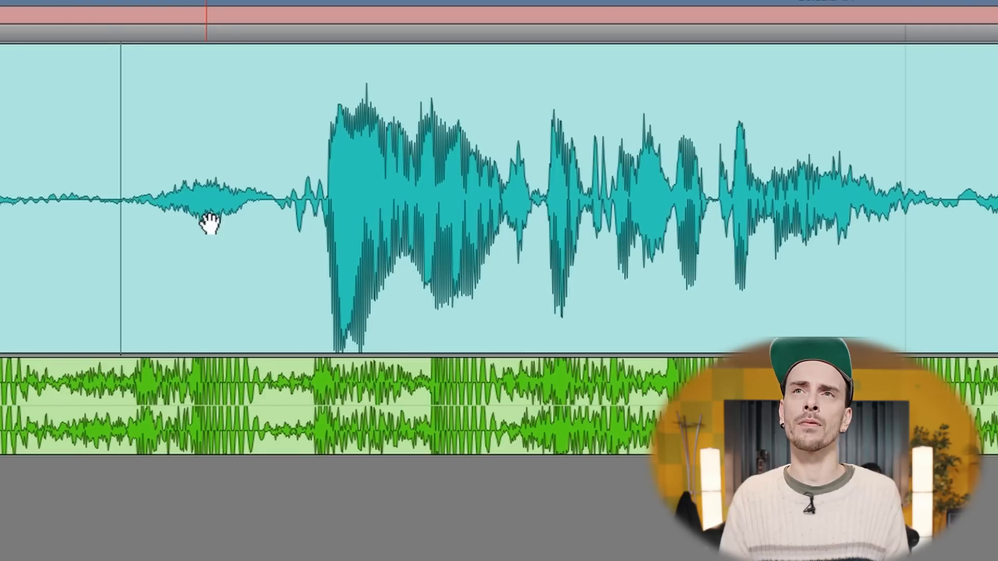
key(super+bracketright)
scroll(210, 224, right, 5)
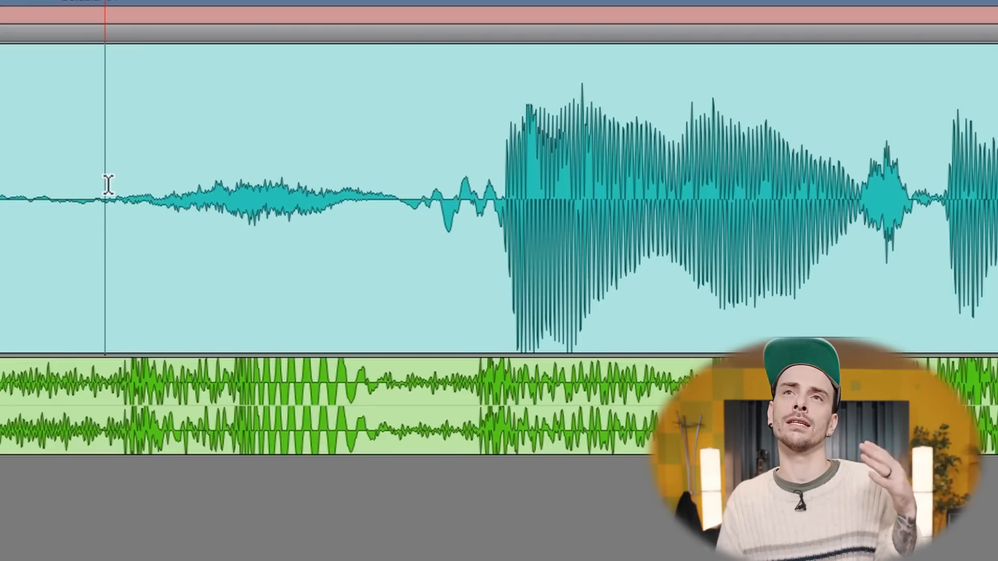
key(r)
key(r)
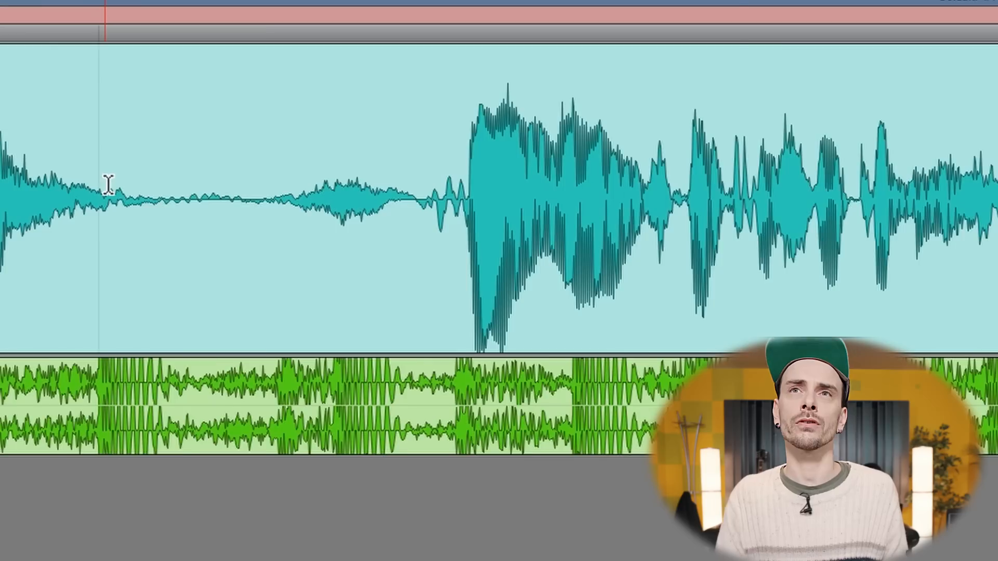
key(t)
key(t)
key(t)
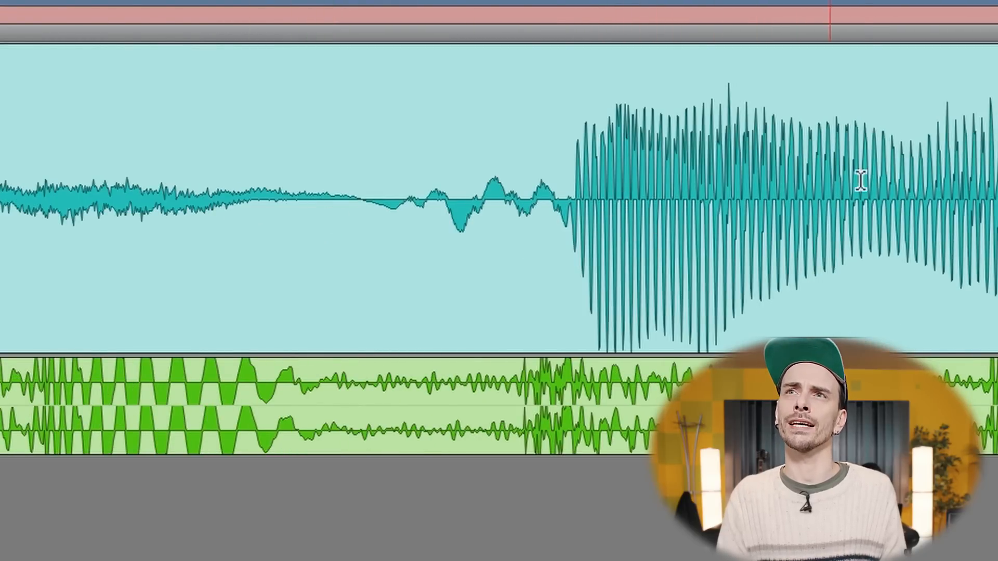
- Select the breath just after bar 32 and inspect the start and end edges of the selection up close
drag(224, 199, 1, 198)
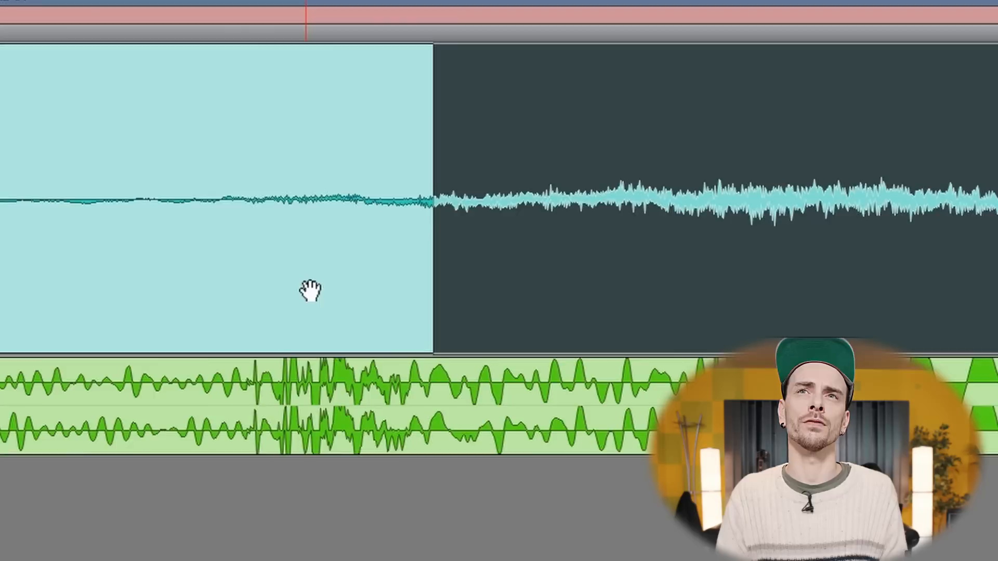
key(t)
key(t)
key(t)
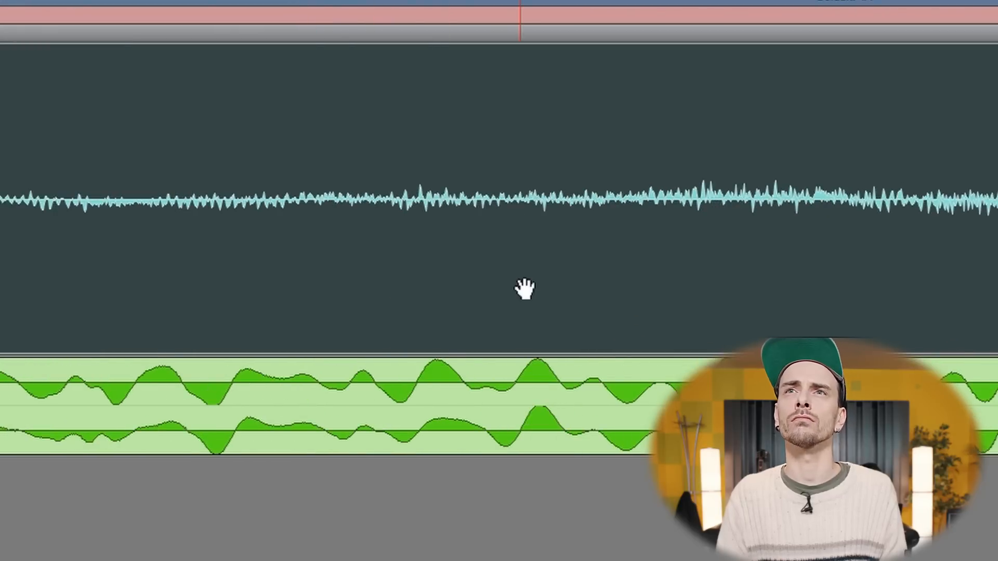
scroll(525, 289, down, 2)
scroll(525, 289, up, 2)
scroll(525, 289, right, 3)
scroll(525, 289, up, 1)
scroll(525, 289, right, 4)
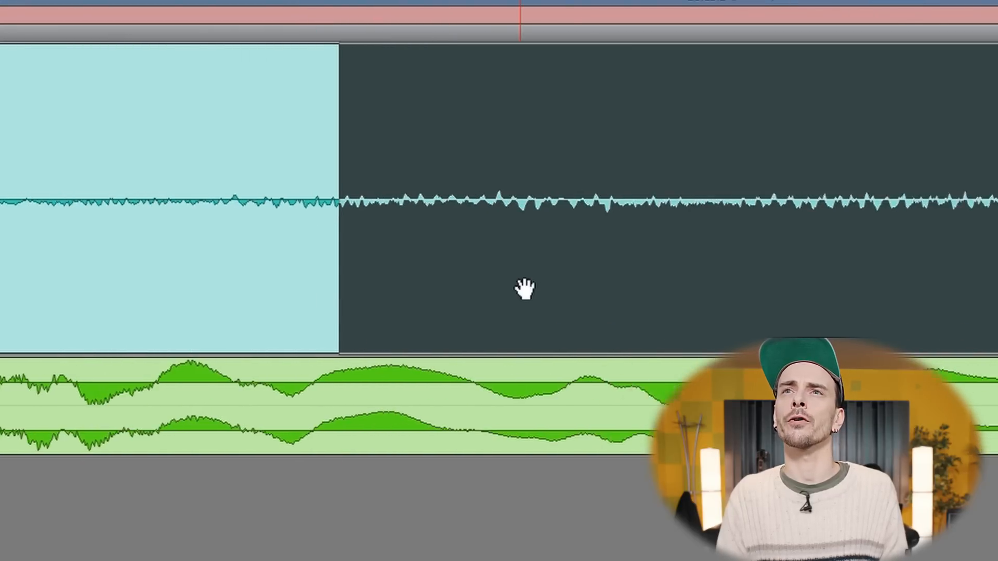
scroll(525, 289, down, 3)
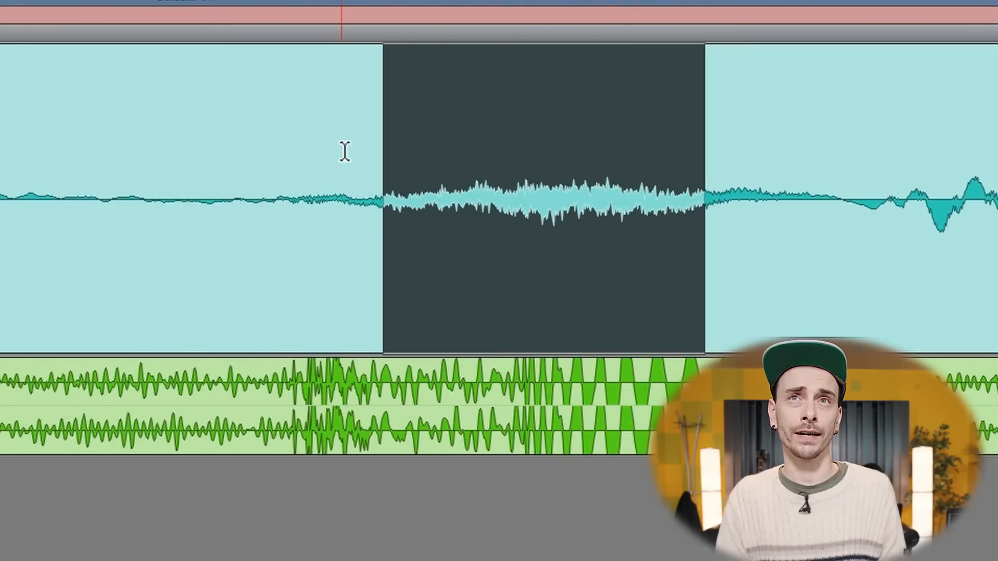
scroll(649, 289, down, 3)
click(414, 196)
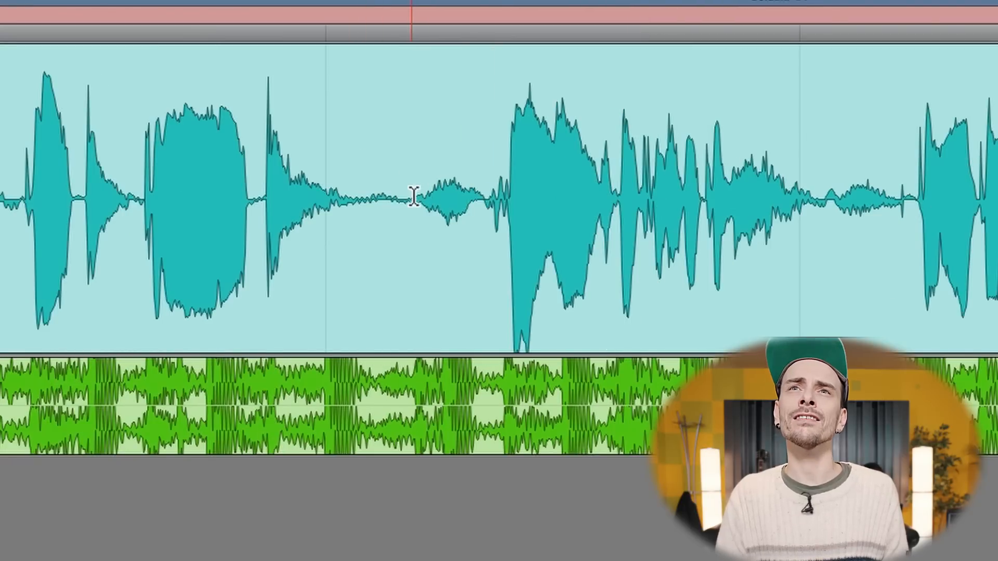
- Mark out in turn the three breaths located just after bar 32, just after bar 33 and before bar 34
scroll(414, 196, right, 4)
scroll(414, 197, right, 4)
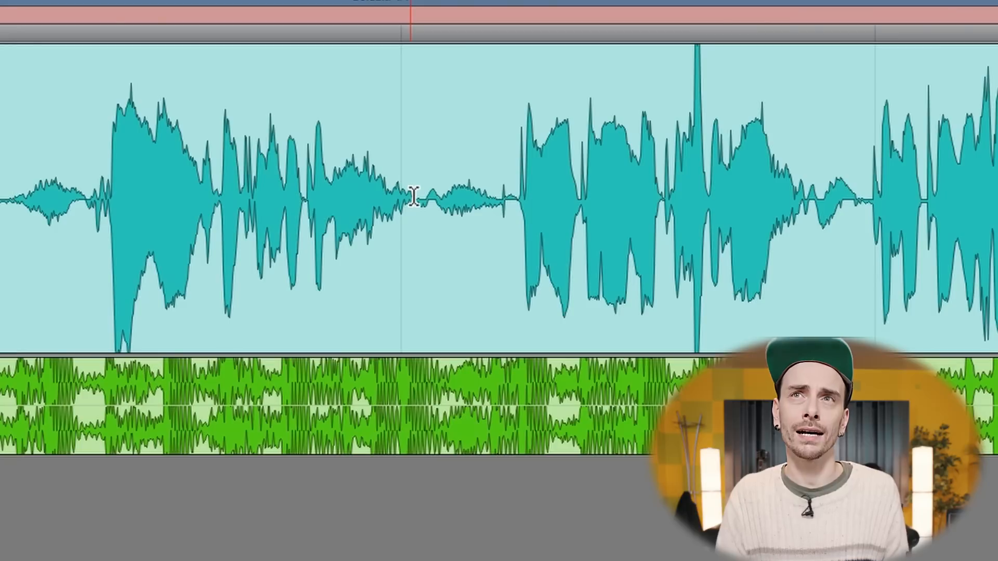
drag(3, 190, 88, 192)
drag(430, 200, 500, 188)
drag(825, 200, 842, 196)
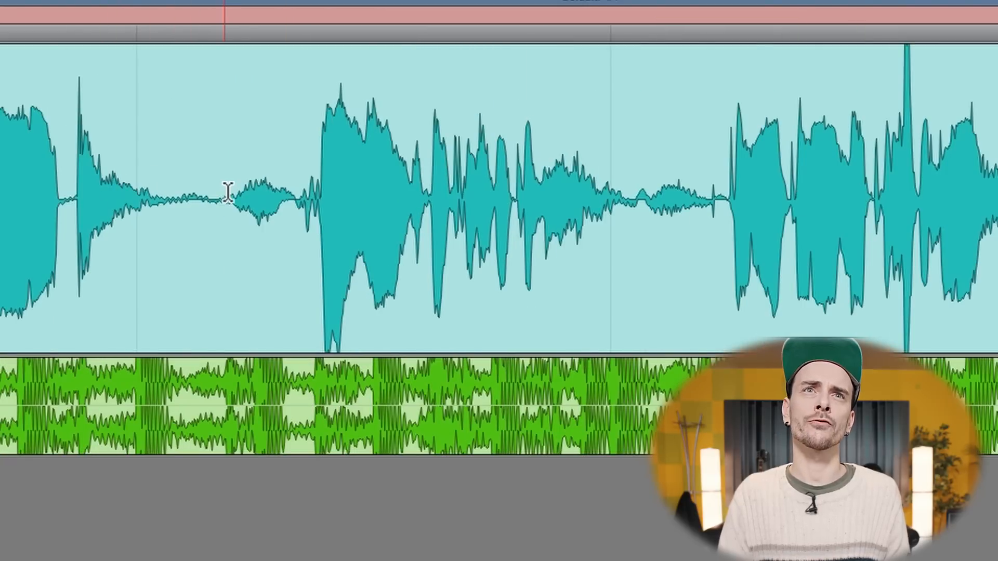
- Separate the breath just after bar 32 into its own clip and lower its clip gain to -7.5 dB
drag(225, 192, 295, 190)
key(ctrl+e)
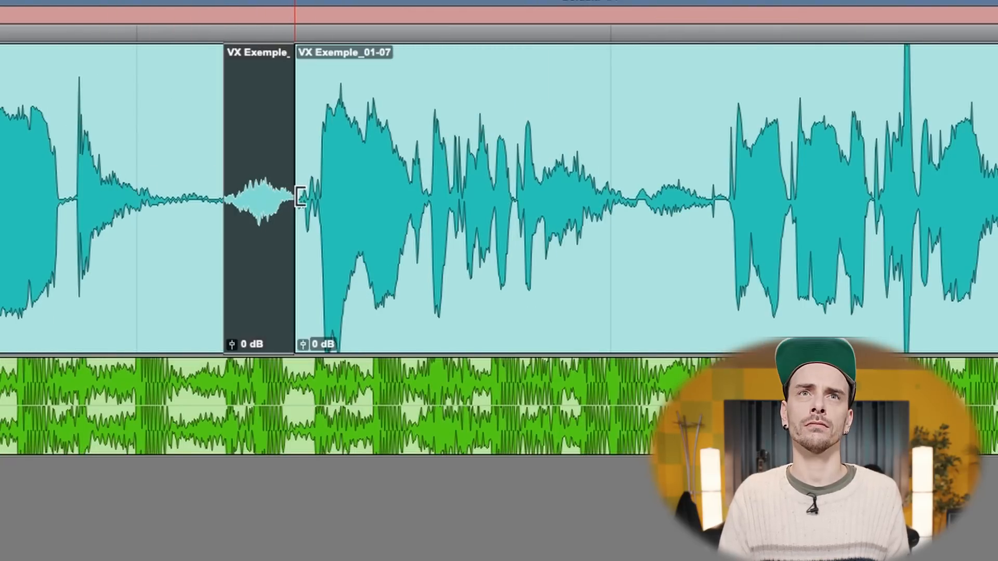
drag(231, 344, 232, 353)
- Select the breath just after bar 33 and play its end into the next phrase
drag(635, 185, 712, 203)
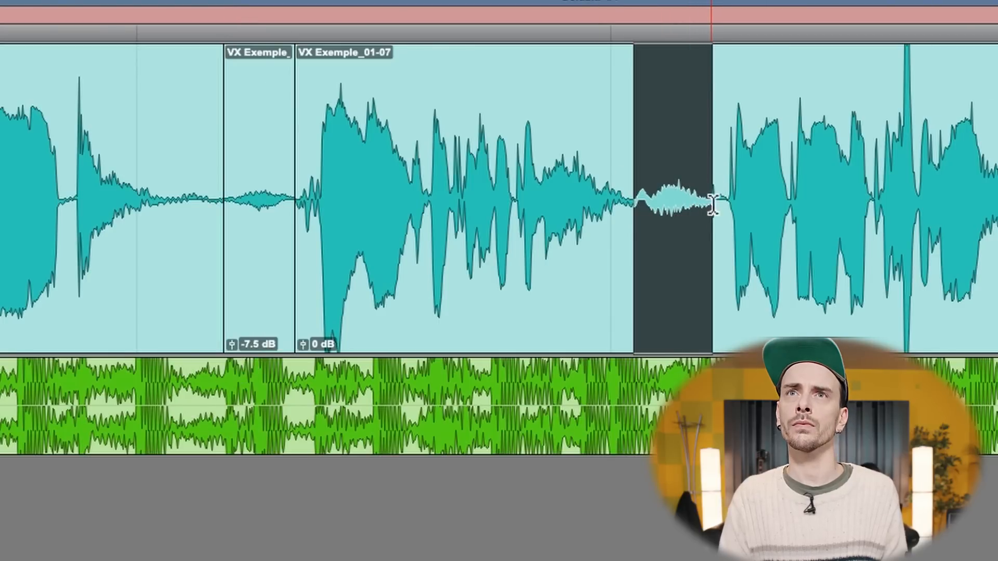
click(697, 179)
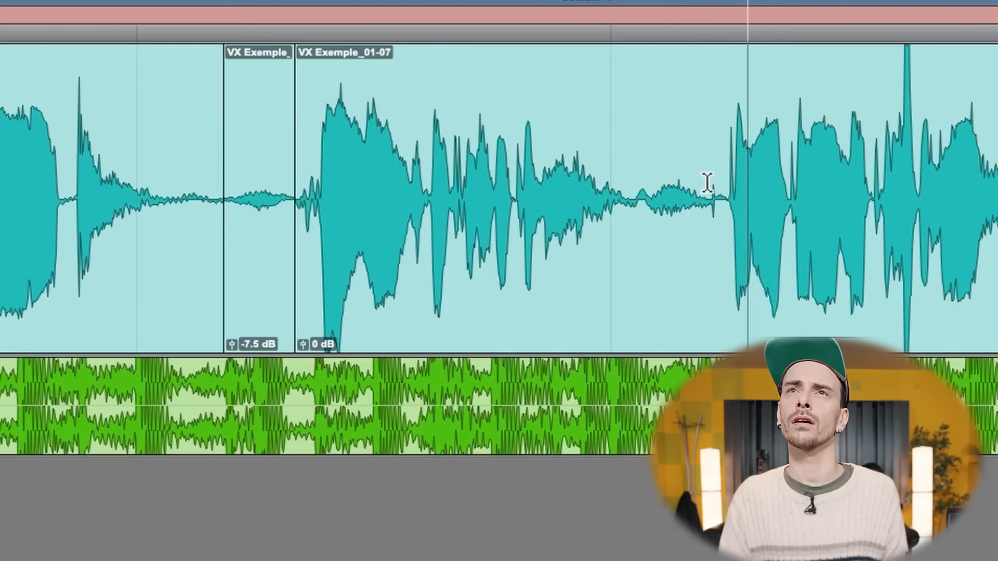
key(space)
key(space)
- Separate the breath just after bar 33 into its own clip by splitting before the next word and at the breath's start
click(715, 190)
key(t)
key(t)
key(t)
key(r)
key(r)
click(636, 198)
click(626, 201)
key(b)
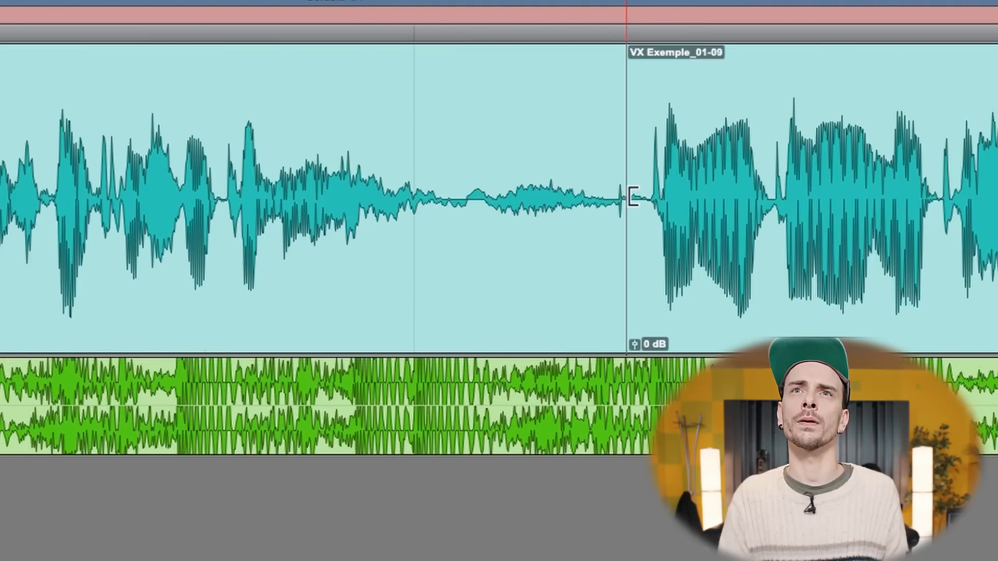
click(468, 197)
key(b)
- Lower the clip gain of the breath just after bar 33 to -7.5 dB
drag(477, 344, 478, 358)
key(r)
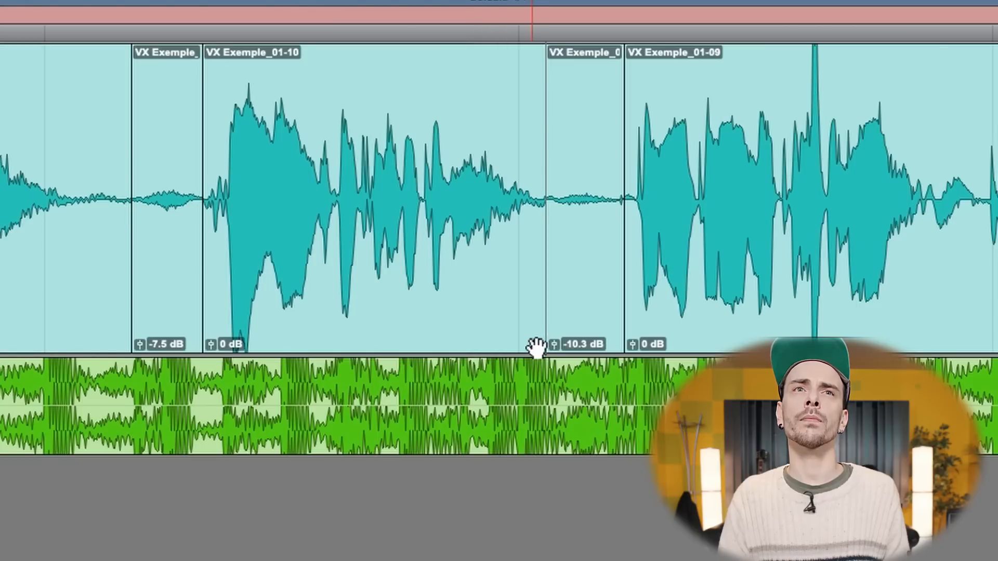
drag(553, 344, 557, 338)
- Separate the short breath before bar 34 into its own clip and lower its clip gain
drag(929, 189, 978, 189)
key(b)
drag(936, 344, 936, 350)
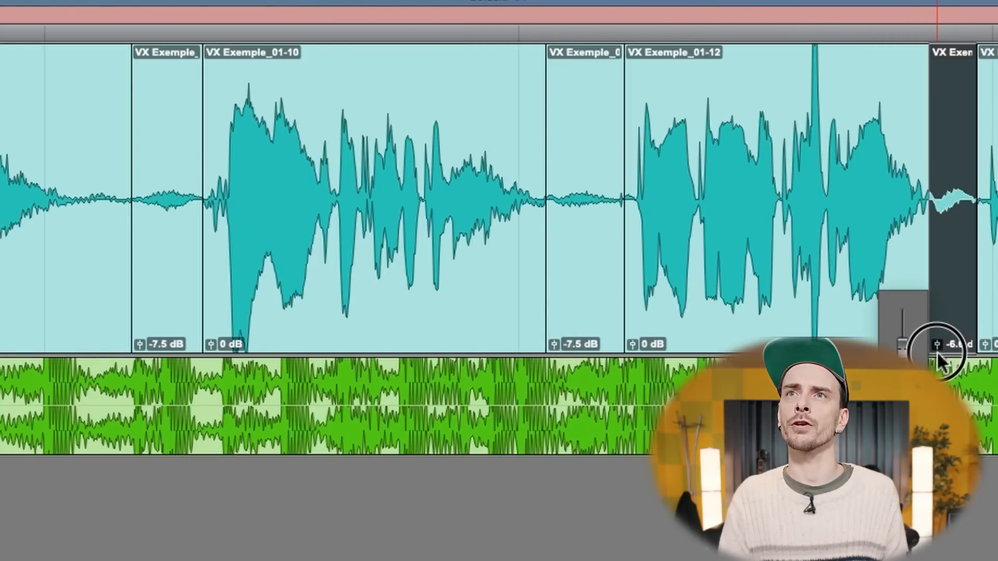